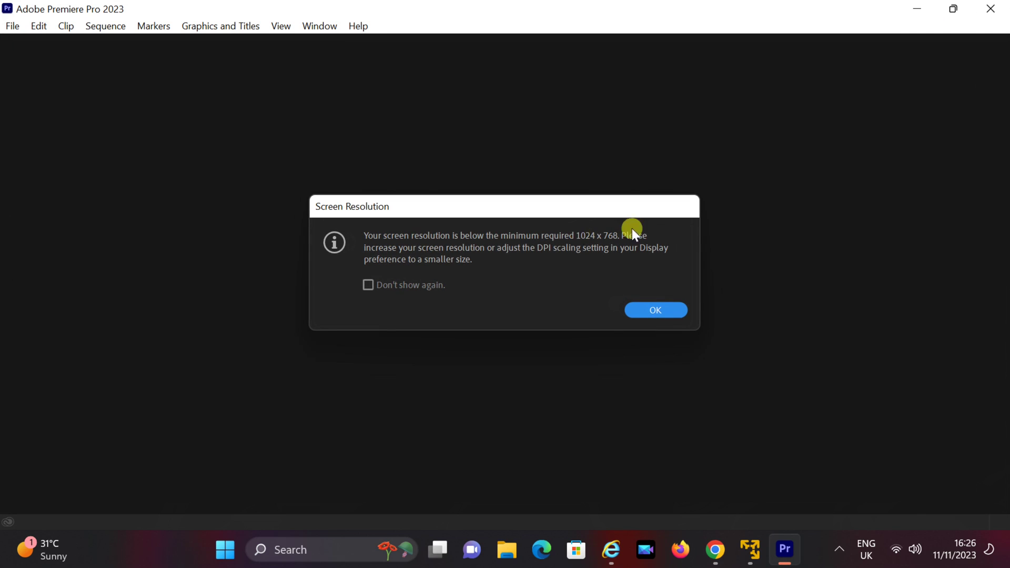
Turn off the Premiere Pro screen-resolution warning permanently, then close the sign-in prompt.
{"action": "left_click", "coordinate": [369, 285]}
{"action": "left_click", "coordinate": [656, 311]}
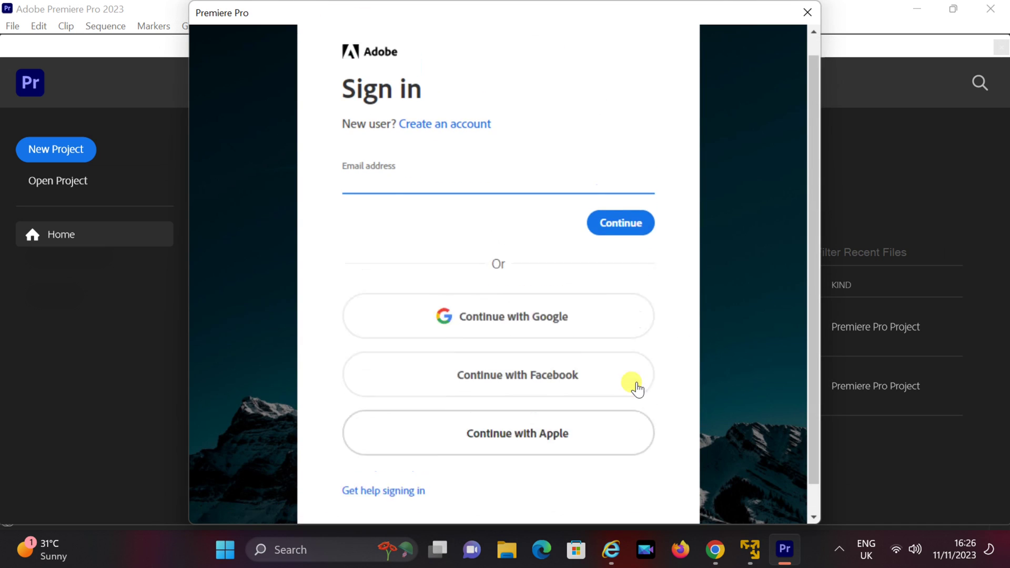
{"action": "left_click", "coordinate": [768, 207]}
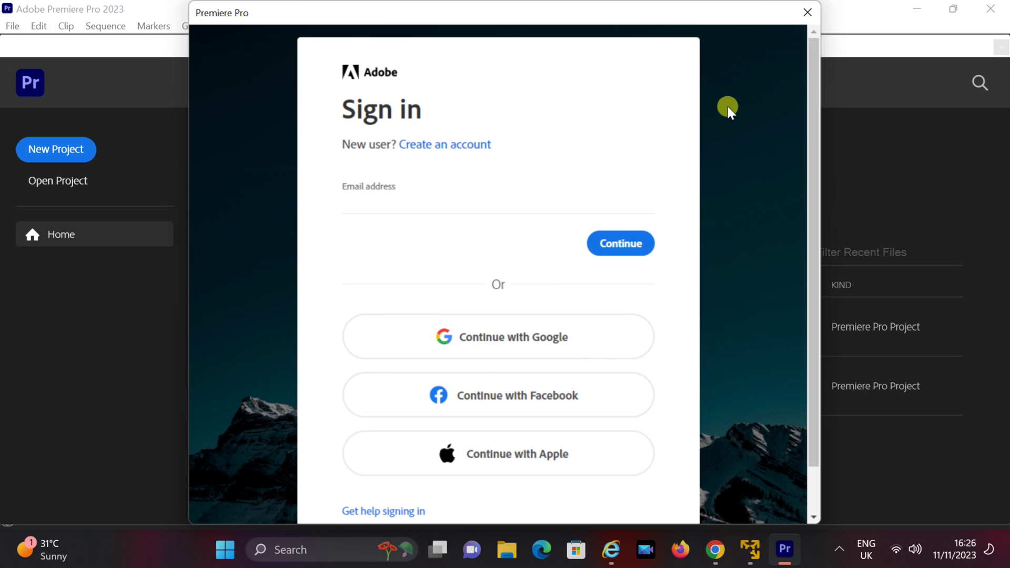
{"action": "left_click", "coordinate": [808, 11]}
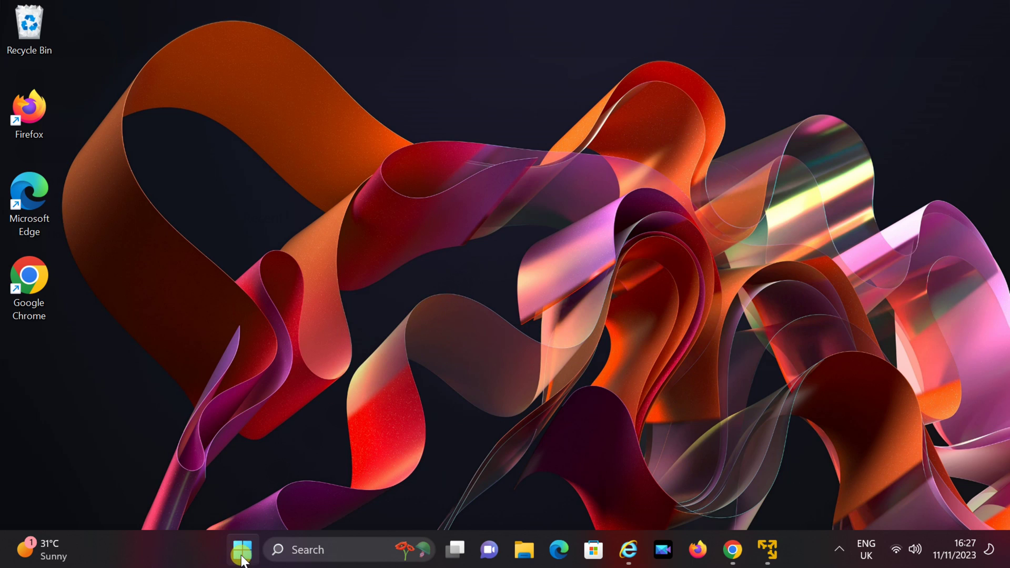
Search the Start menu for 'pre' and bring up actions for the Adobe Premiere Pro 2023 app.
{"action": "left_click", "coordinate": [241, 555]}
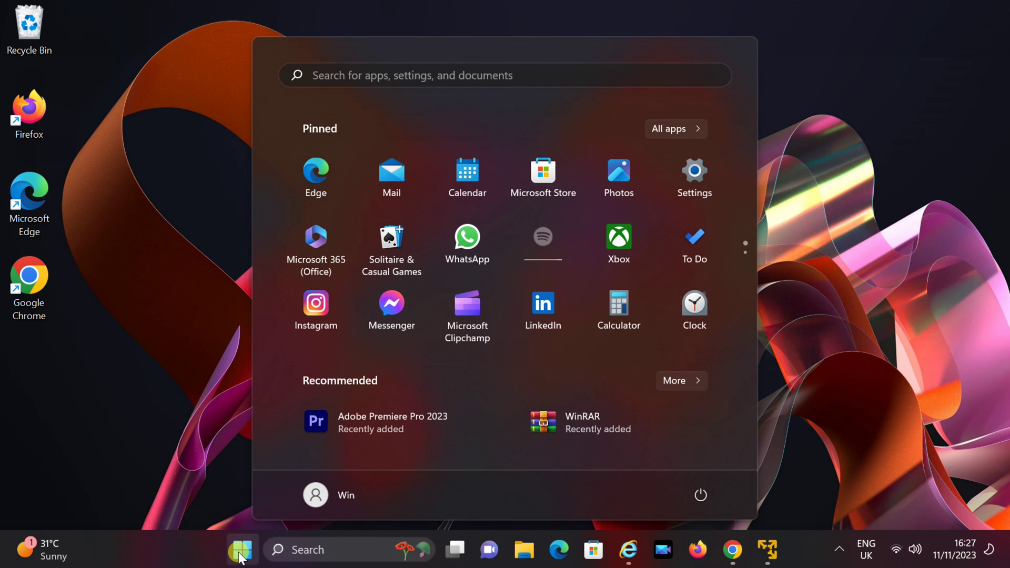
{"action": "left_click", "coordinate": [361, 74]}
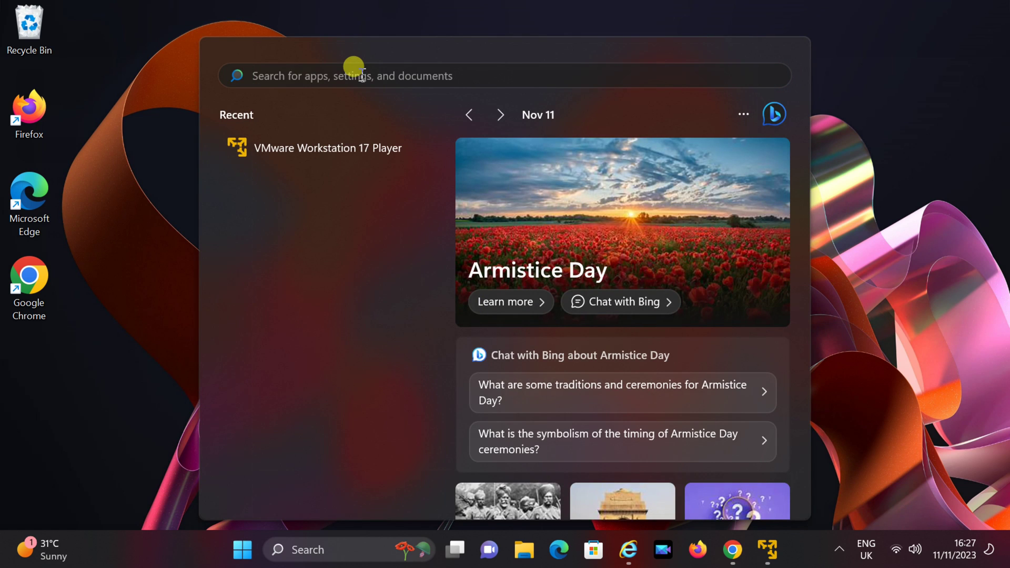
{"action": "type", "text": "pre"}
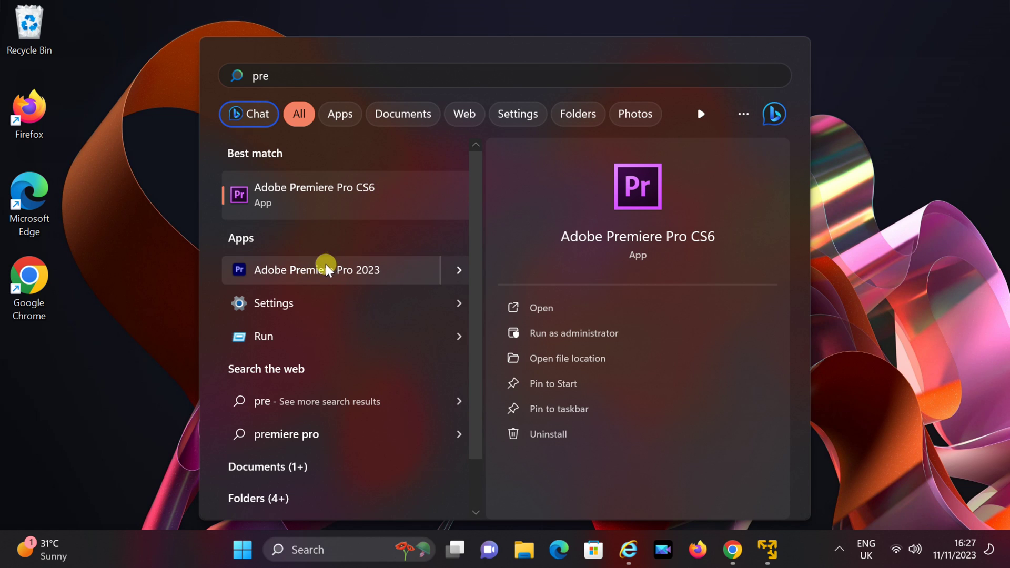
{"action": "right_click", "coordinate": [378, 270]}
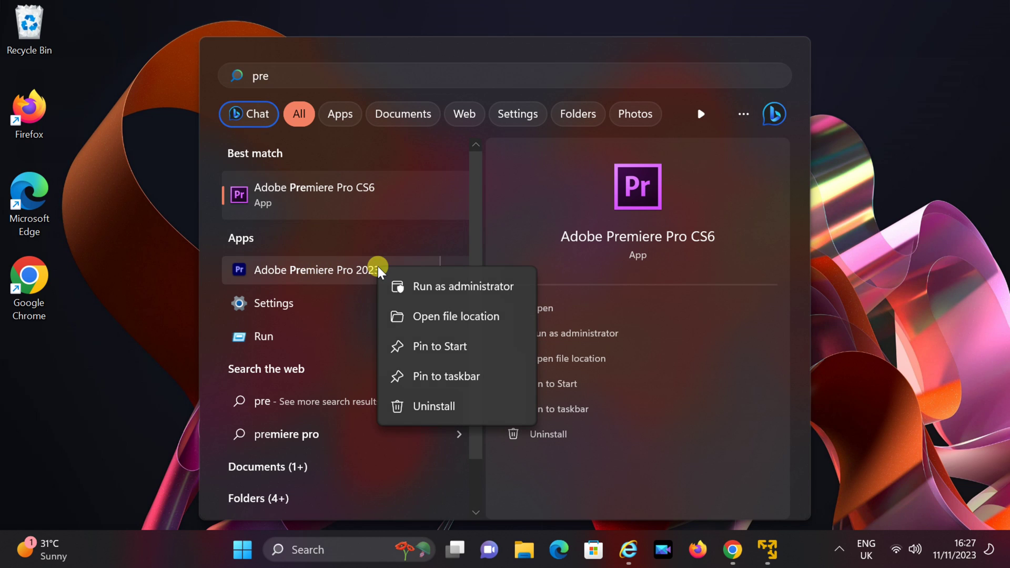
Follow the Premiere Pro 2023 shortcut to its install folder and copy Adobe Premiere Pro.exe as a path.
{"action": "left_click", "coordinate": [462, 316]}
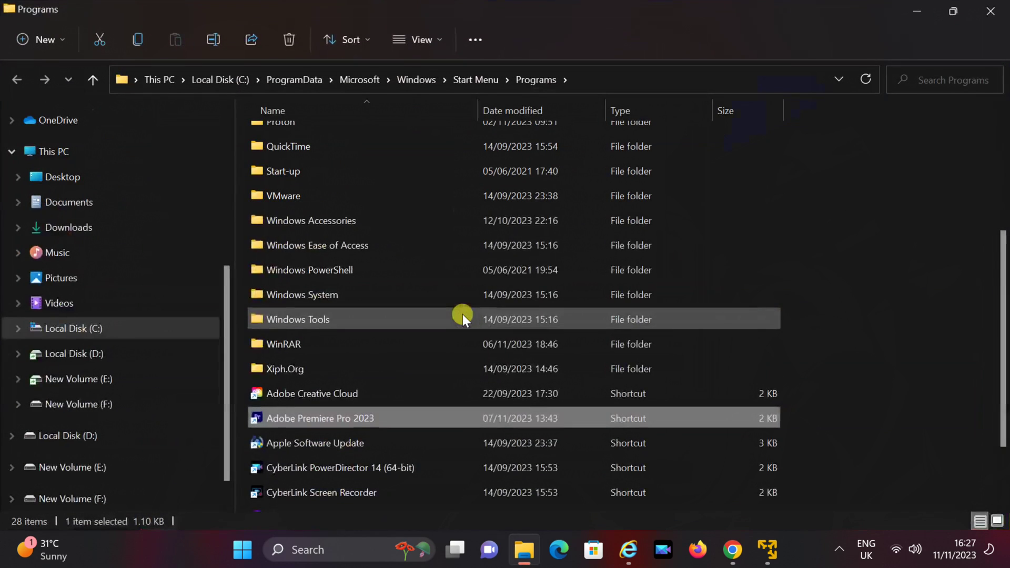
{"action": "right_click", "coordinate": [316, 416]}
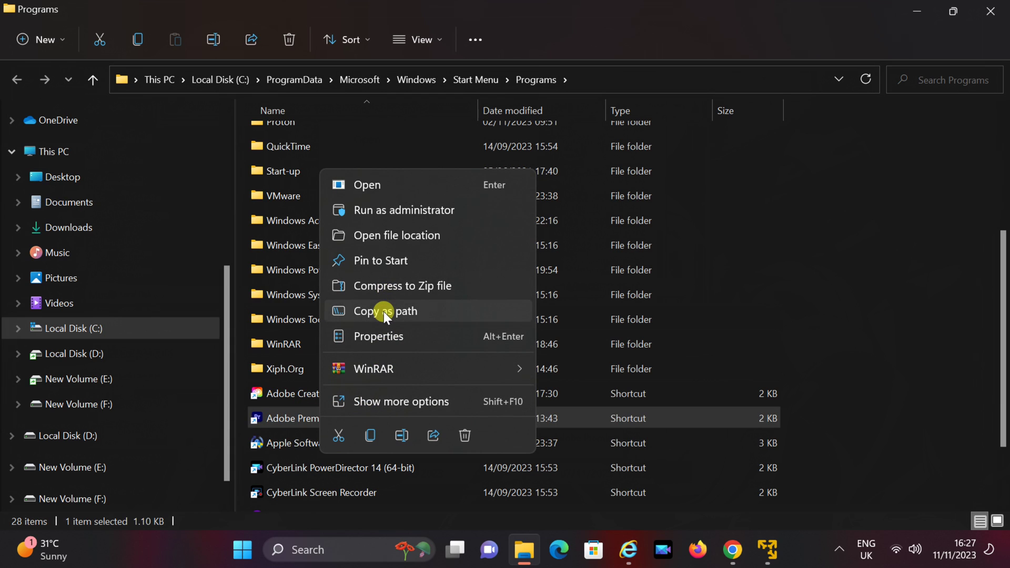
{"action": "left_click", "coordinate": [424, 234]}
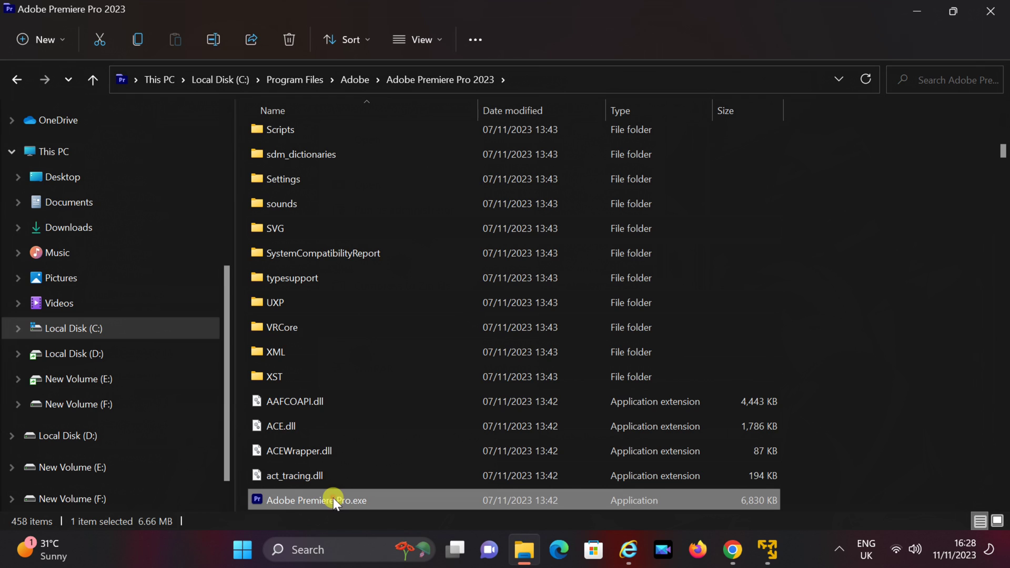
{"action": "right_click", "coordinate": [333, 498]}
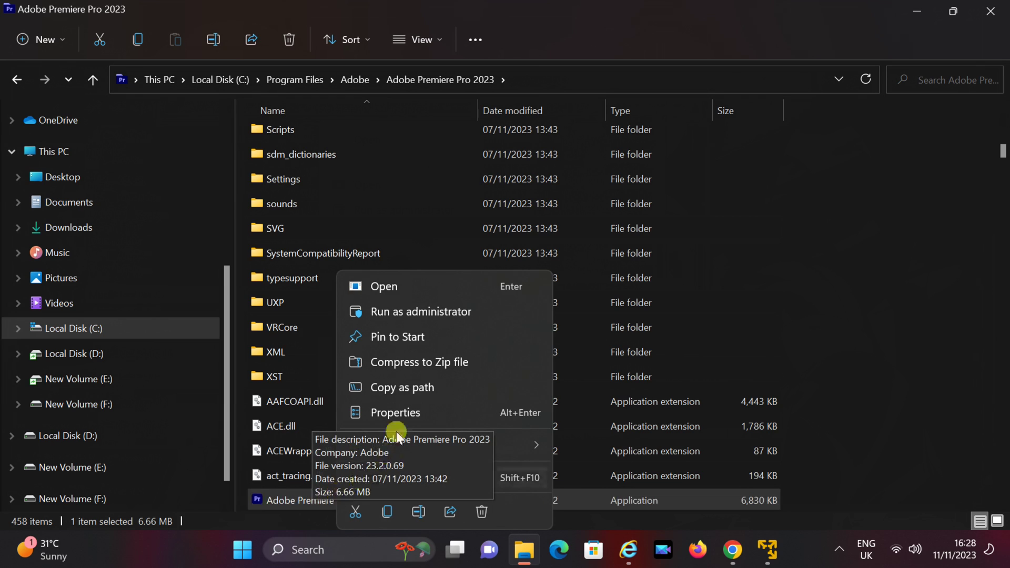
{"action": "left_click", "coordinate": [437, 386]}
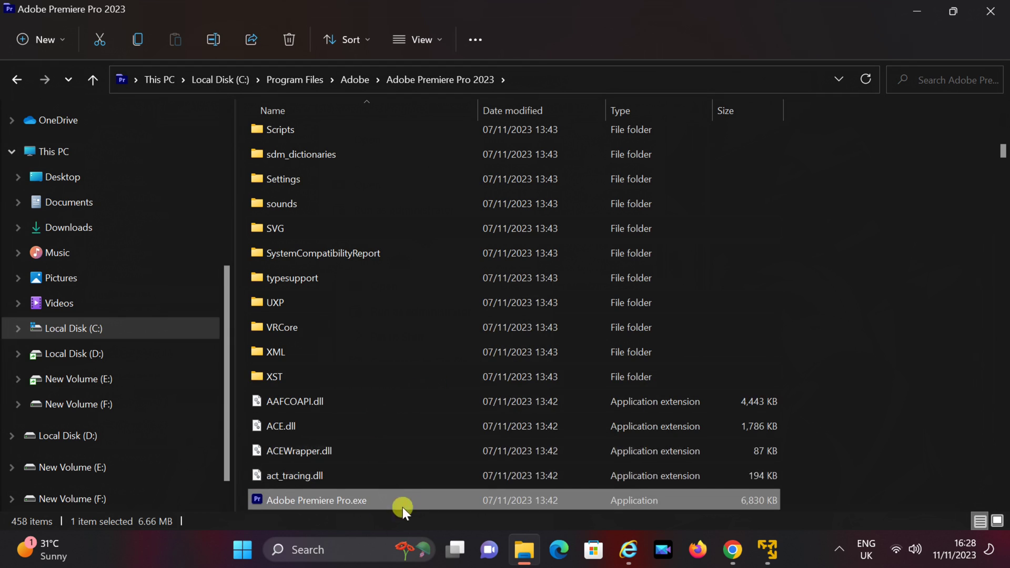
Copy the address-bar path C:\Program Files\Adobe\Adobe Premiere Pro 2023, then close File Explorer.
{"action": "left_click", "coordinate": [545, 80]}
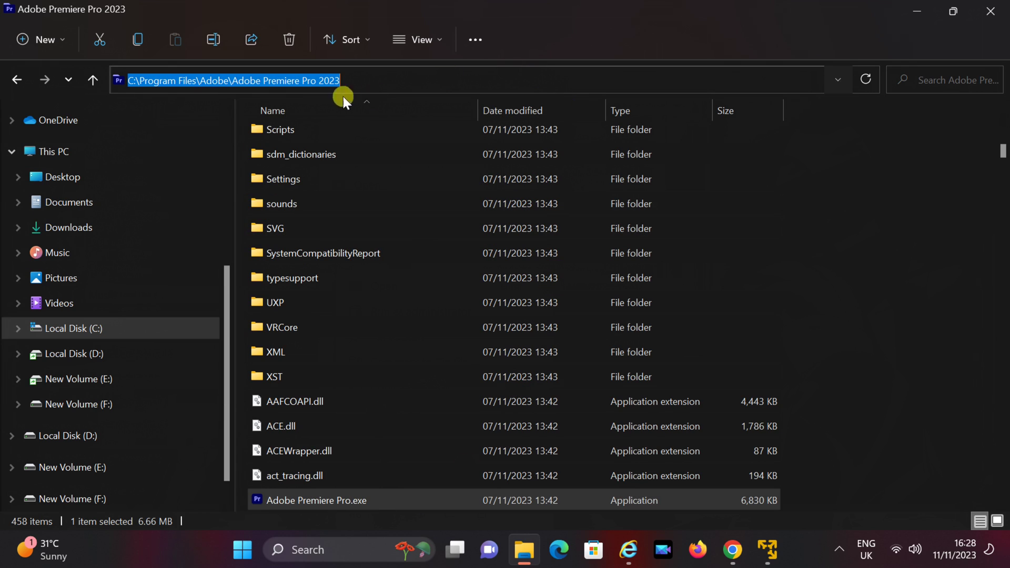
{"action": "left_click", "coordinate": [363, 78]}
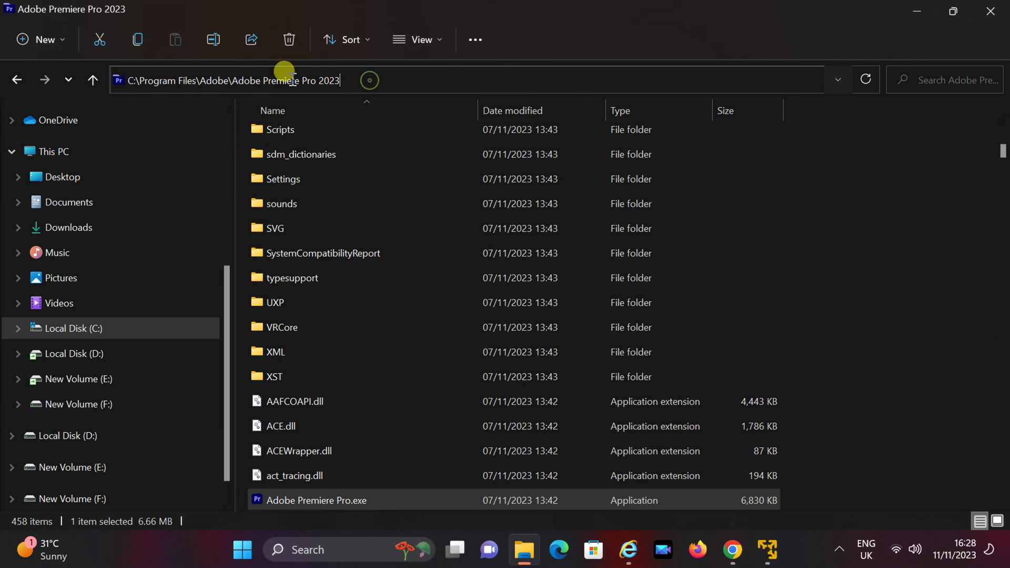
{"action": "left_click_drag", "start_coordinate": [126, 80], "coordinate": [342, 79]}
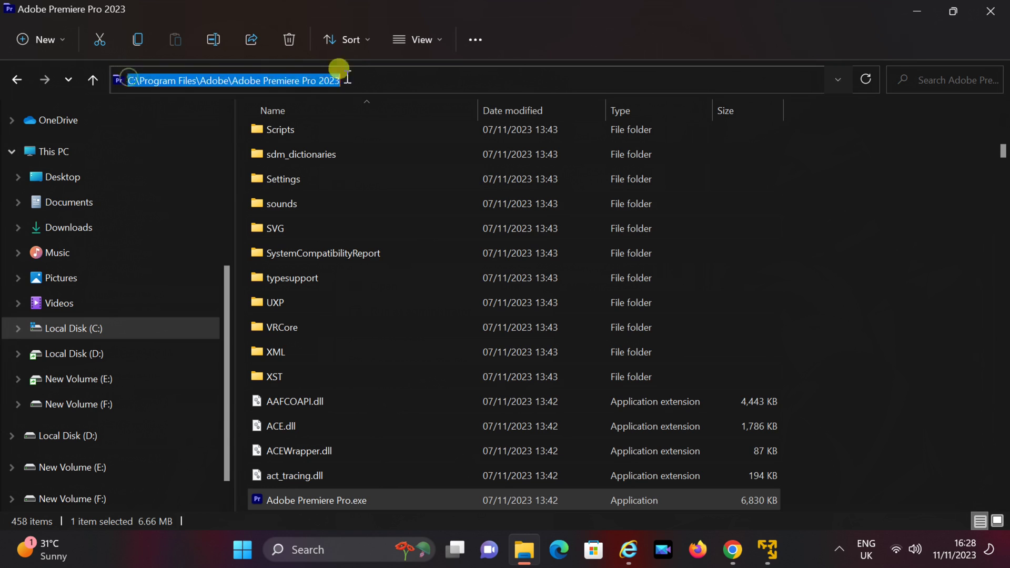
{"action": "right_click", "coordinate": [327, 78]}
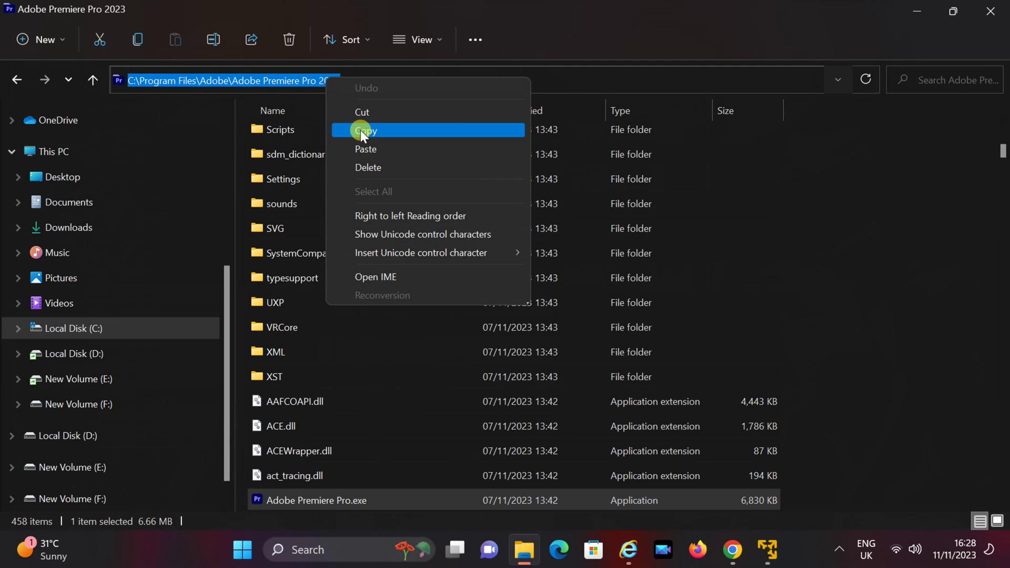
{"action": "left_click", "coordinate": [552, 74]}
{"action": "left_click", "coordinate": [368, 76]}
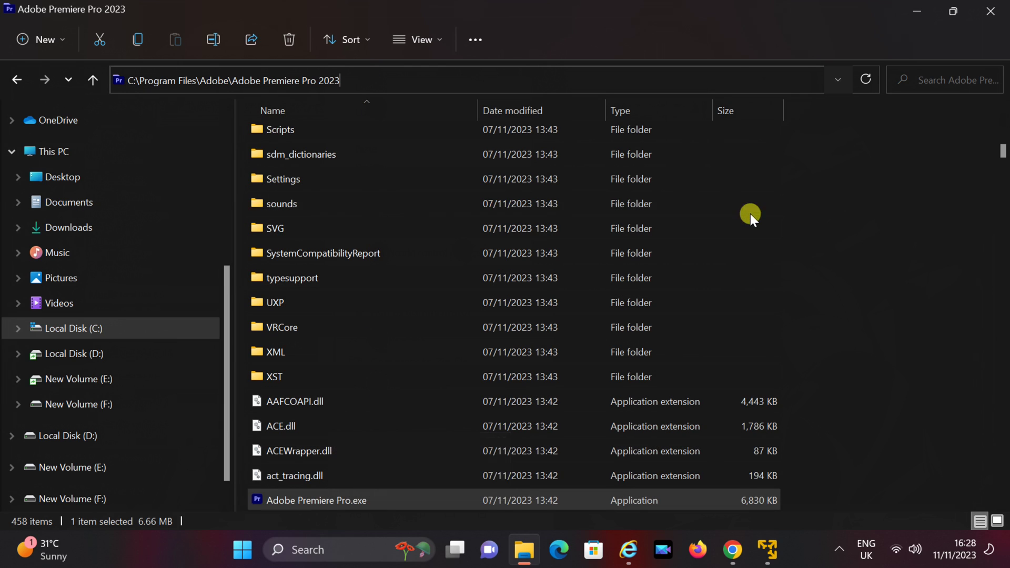
{"action": "left_click", "coordinate": [830, 208]}
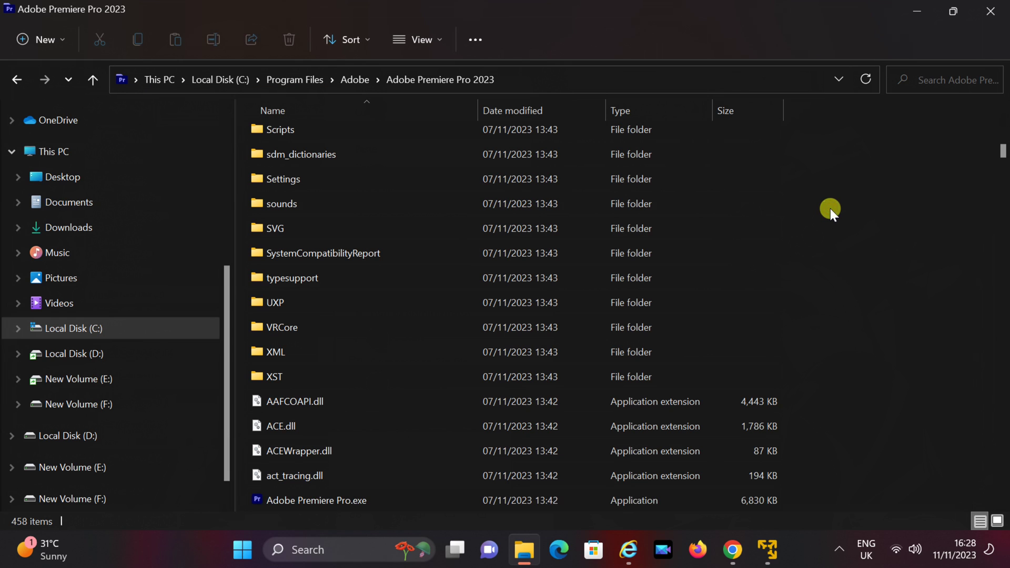
{"action": "left_click", "coordinate": [990, 13]}
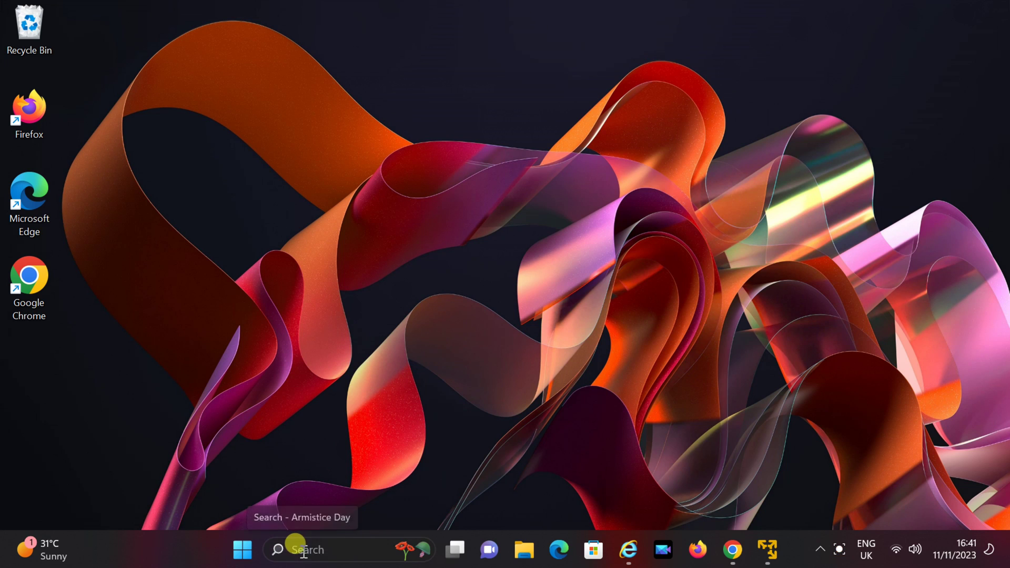
Search for 'windows firewall' and launch Windows Defender Firewall with Advanced Security.
{"action": "left_click", "coordinate": [303, 549]}
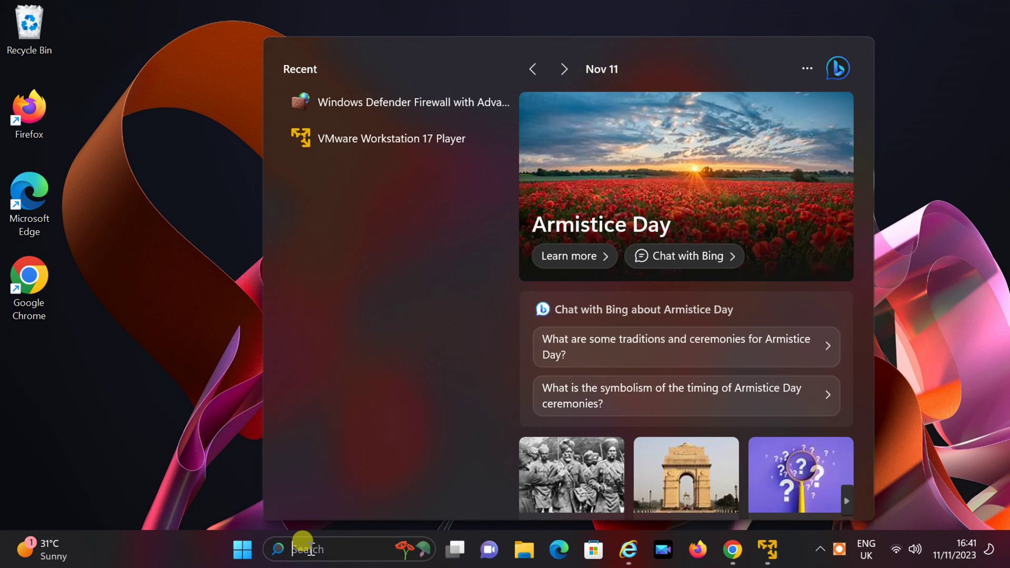
{"action": "type", "text": "wind"}
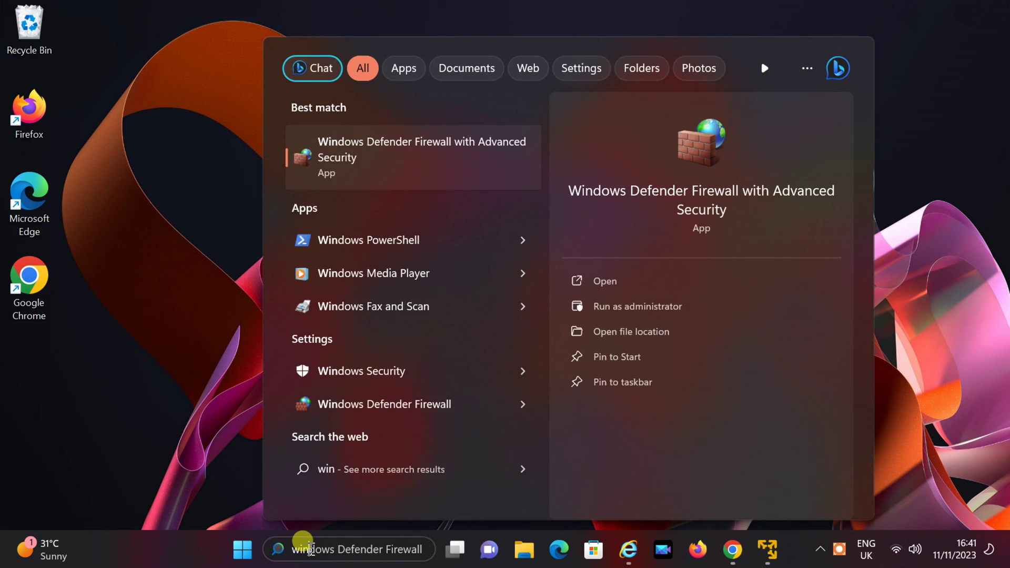
{"action": "type", "text": "ow"}
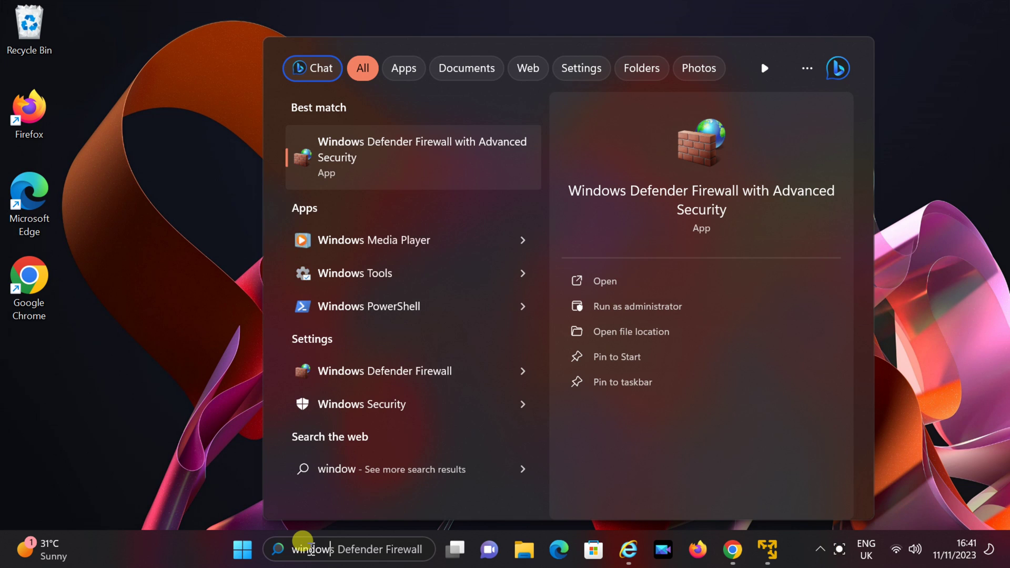
{"action": "type", "text": "s "}
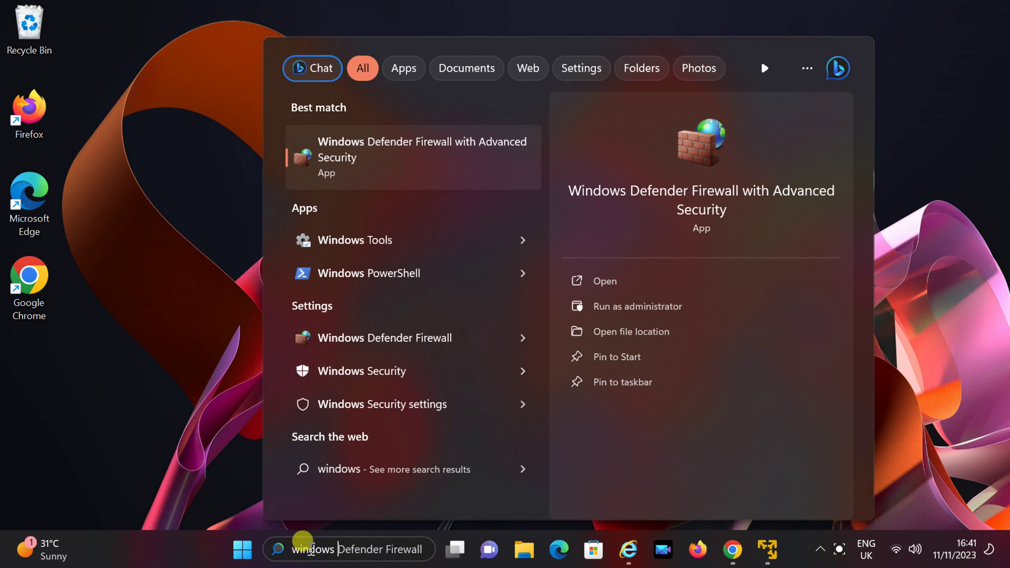
{"action": "type", "text": "f"}
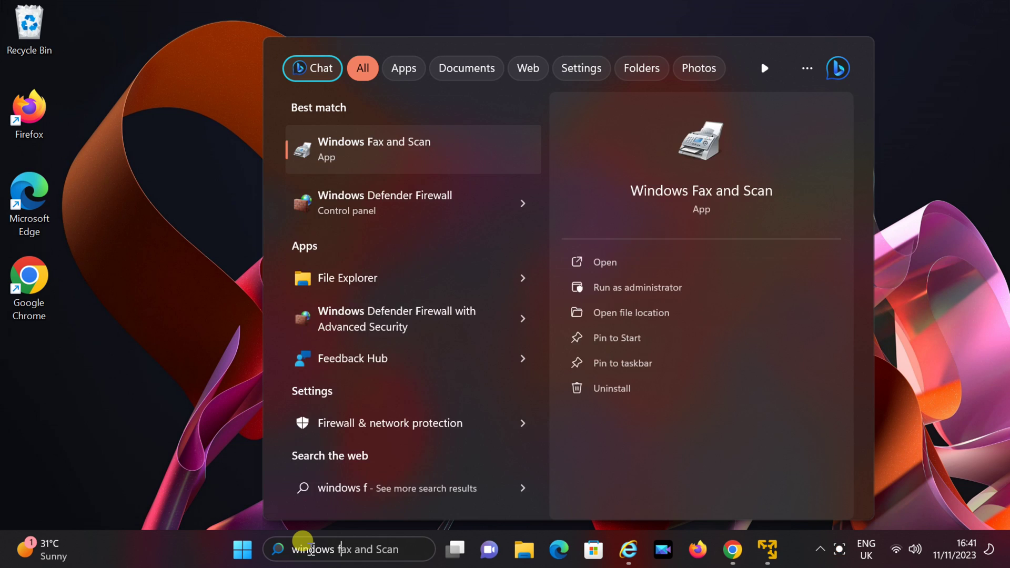
{"action": "type", "text": "irewall"}
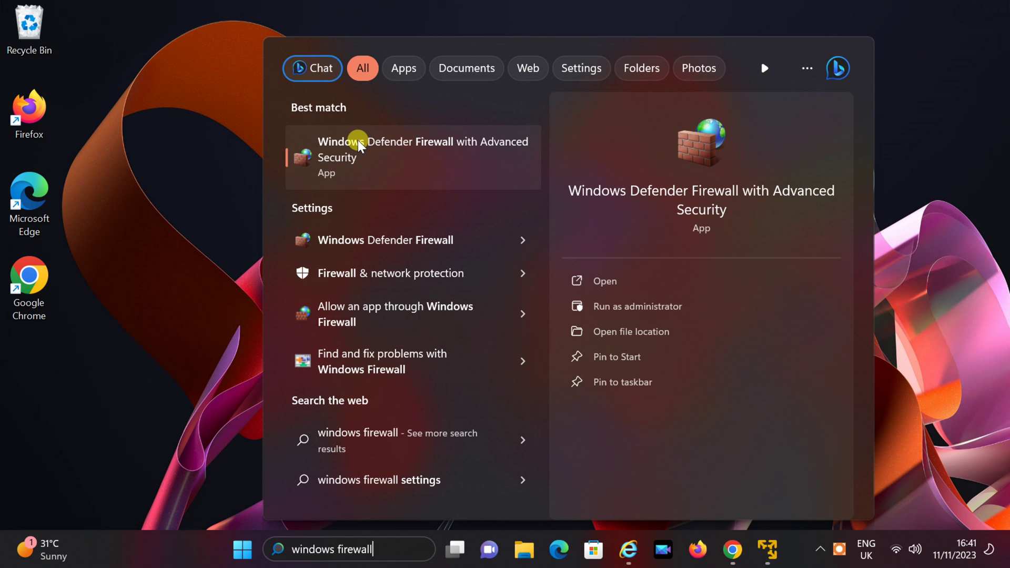
{"action": "left_click", "coordinate": [359, 144]}
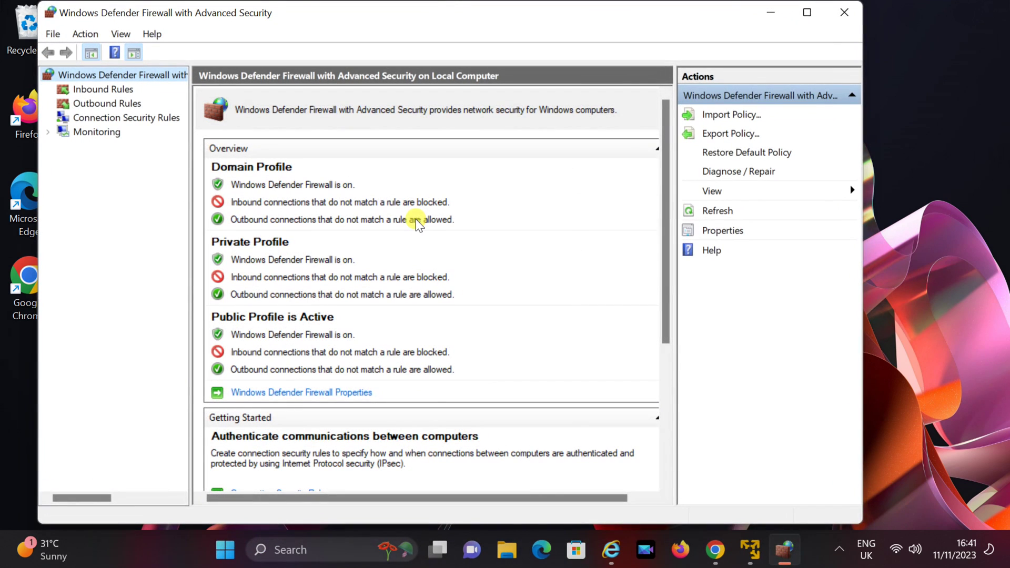
Start a New Inbound Rule from Inbound Rules and keep the Program rule type.
{"action": "left_click", "coordinate": [97, 90]}
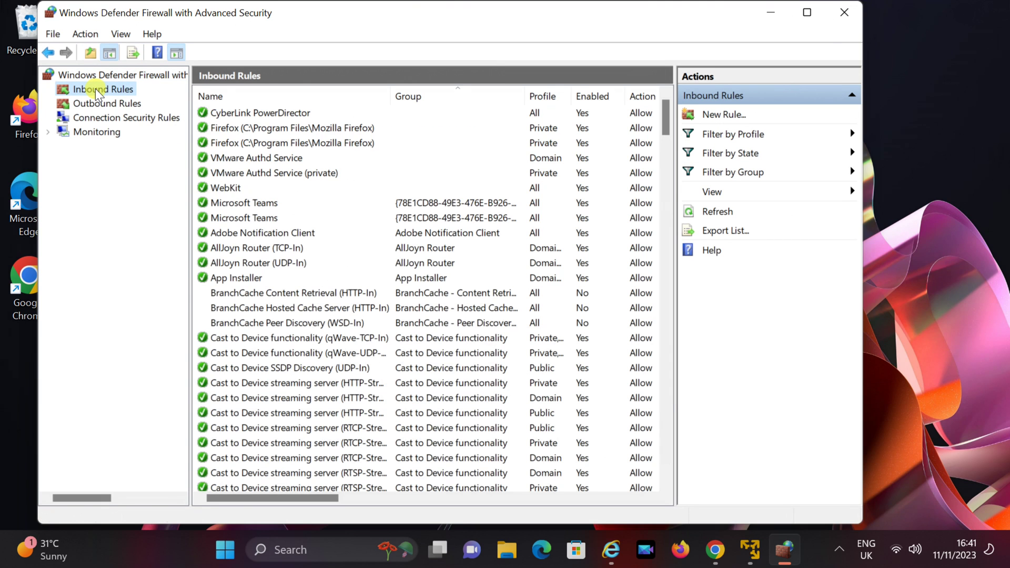
{"action": "right_click", "coordinate": [96, 88]}
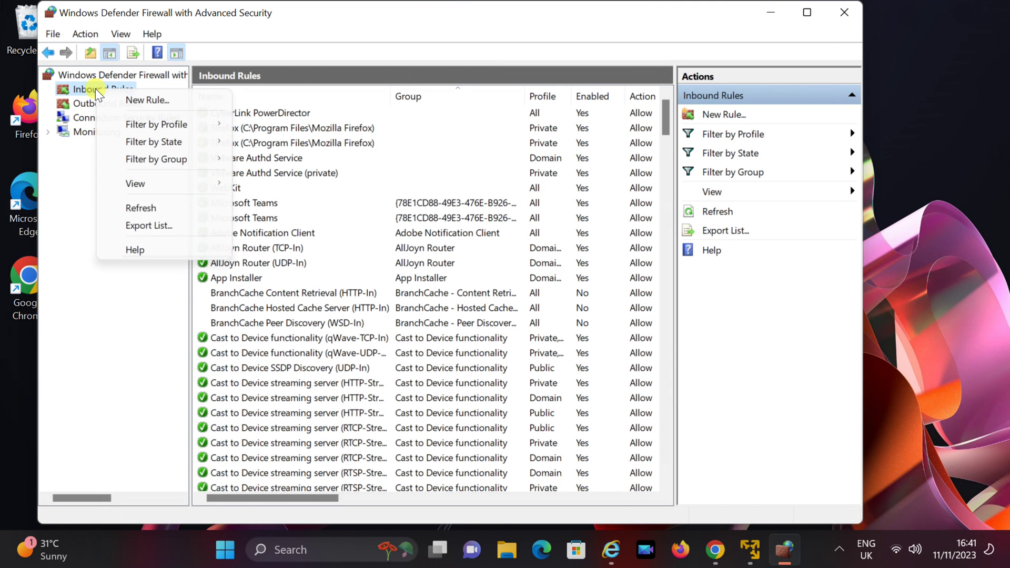
{"action": "left_click", "coordinate": [133, 99]}
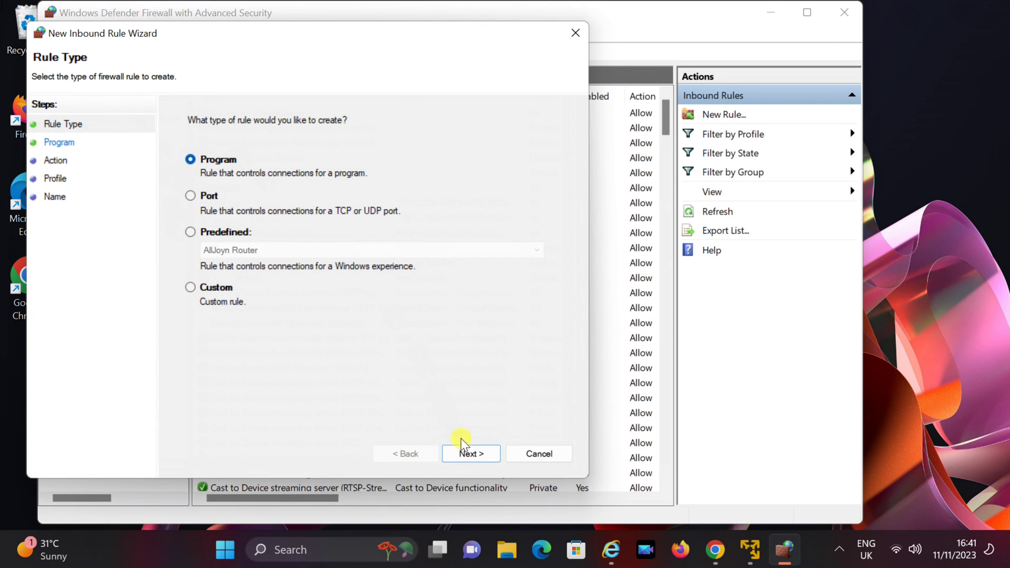
{"action": "left_click", "coordinate": [469, 452]}
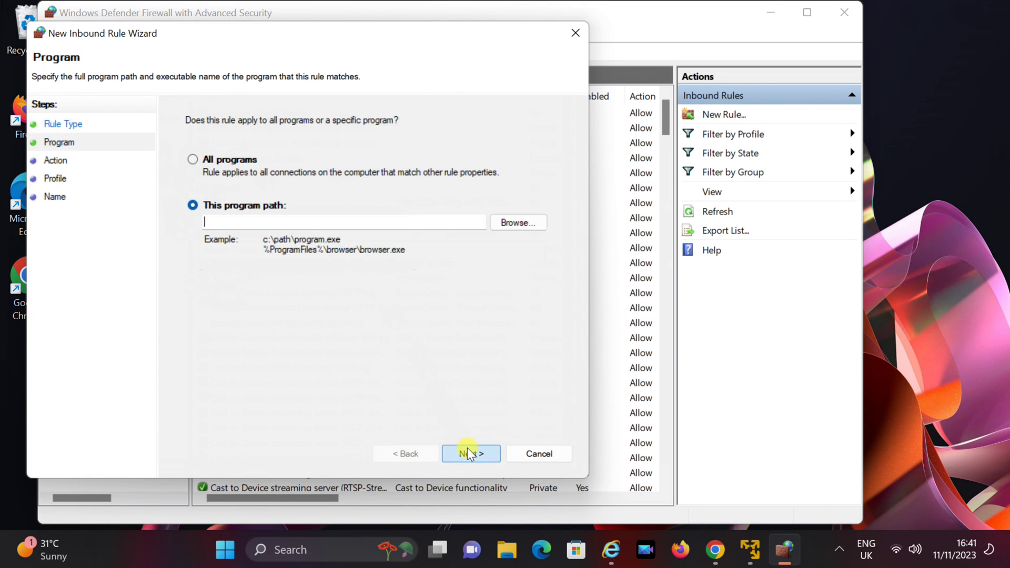
Paste the Adobe Premiere Pro.exe path as the rule's program, stripping its quote marks.
{"action": "right_click", "coordinate": [231, 219]}
{"action": "left_click", "coordinate": [270, 289]}
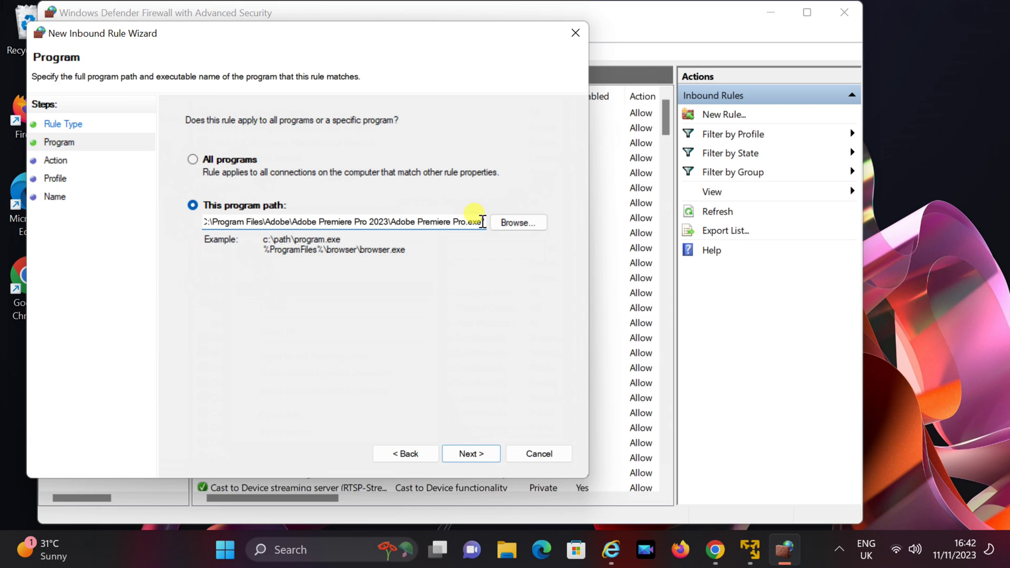
{"action": "left_click_drag", "start_coordinate": [482, 221], "coordinate": [489, 230]}
{"action": "key", "text": "BackSpace"}
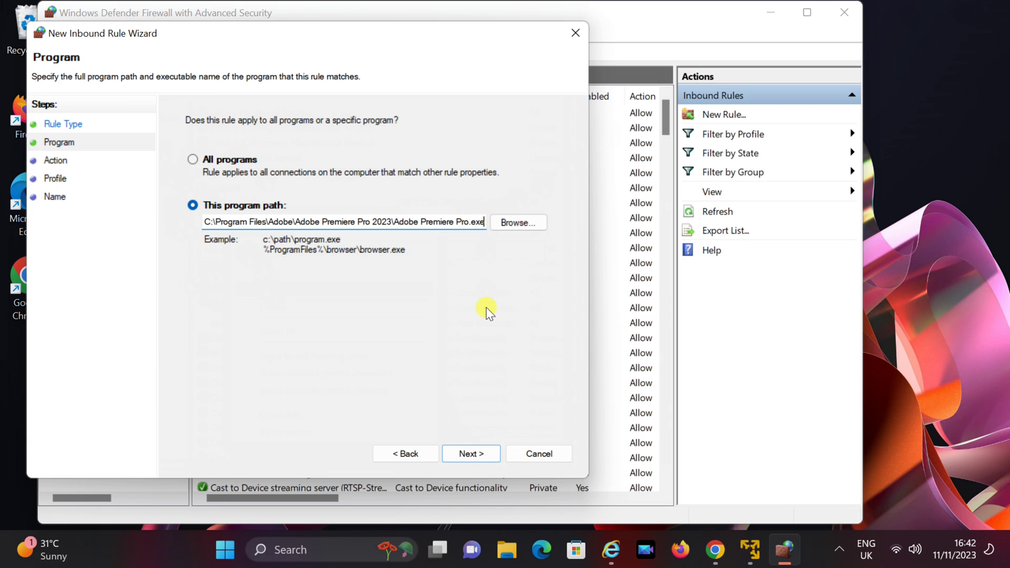
{"action": "left_click", "coordinate": [202, 221]}
{"action": "type", "text": "\""}
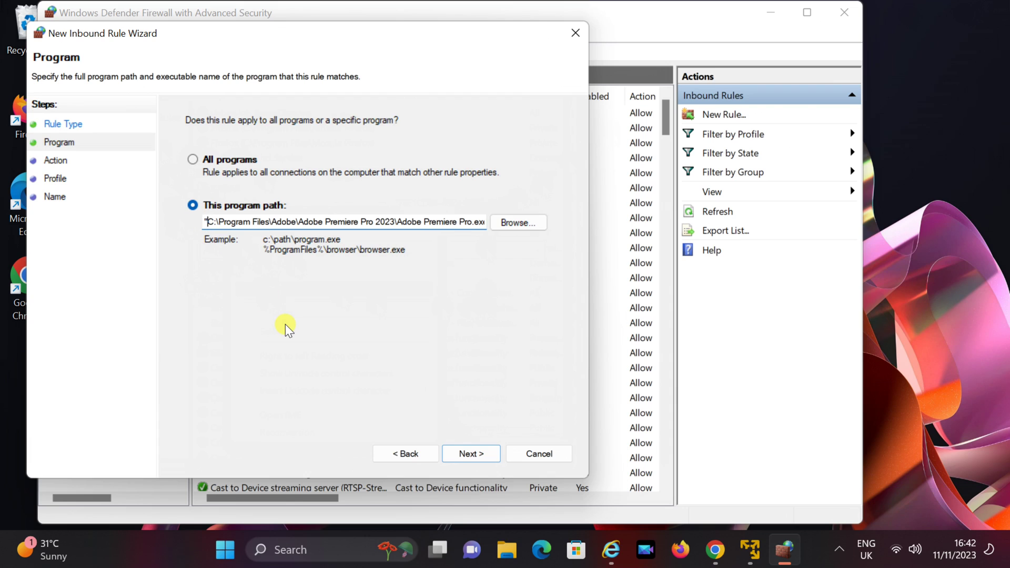
{"action": "key", "text": "BackSpace"}
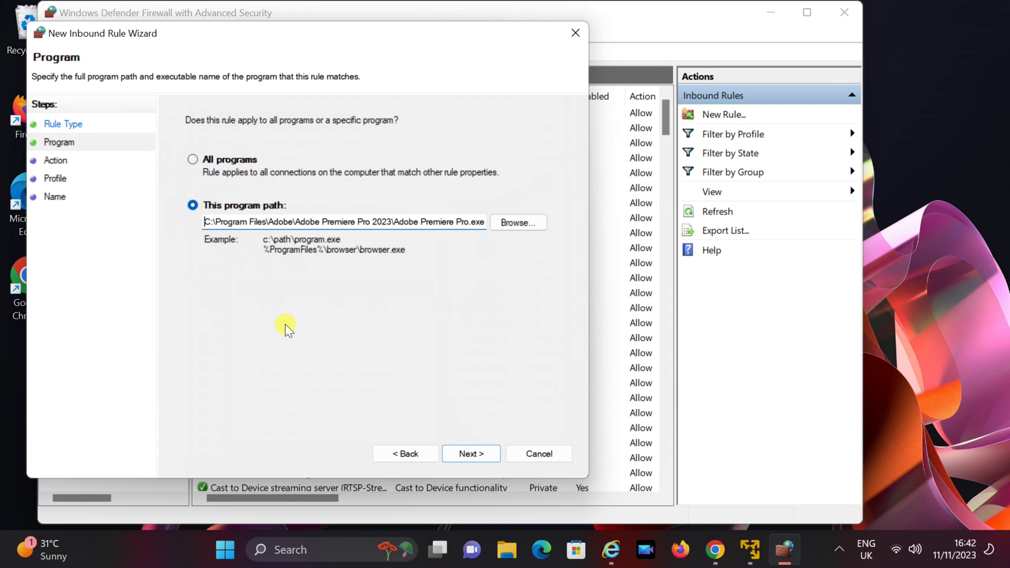
{"action": "left_click", "coordinate": [469, 453]}
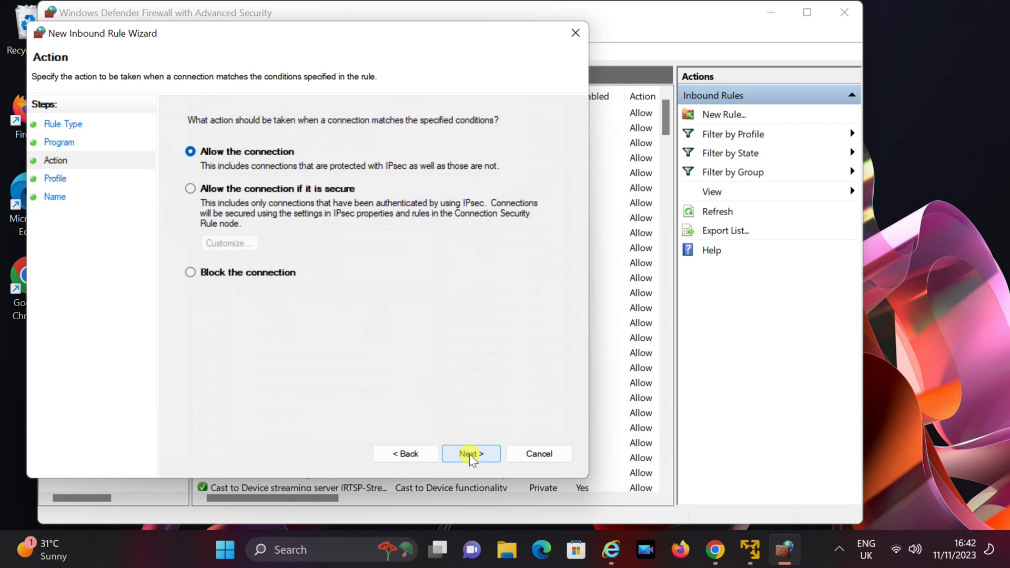
Block the connection on Domain, Private and Public profiles and name the inbound rule 'premiere'.
{"action": "left_click", "coordinate": [197, 275]}
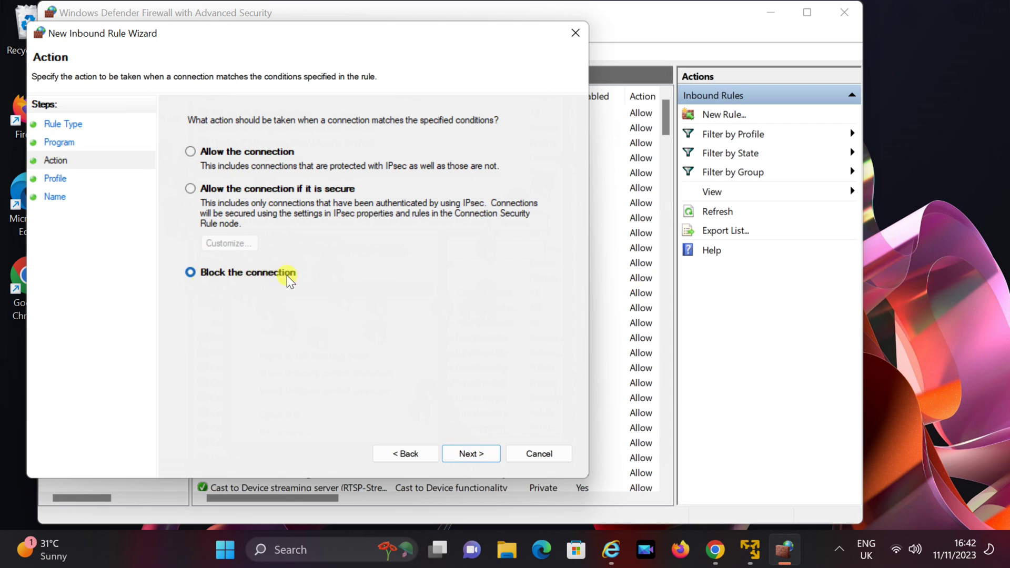
{"action": "left_click", "coordinate": [482, 457]}
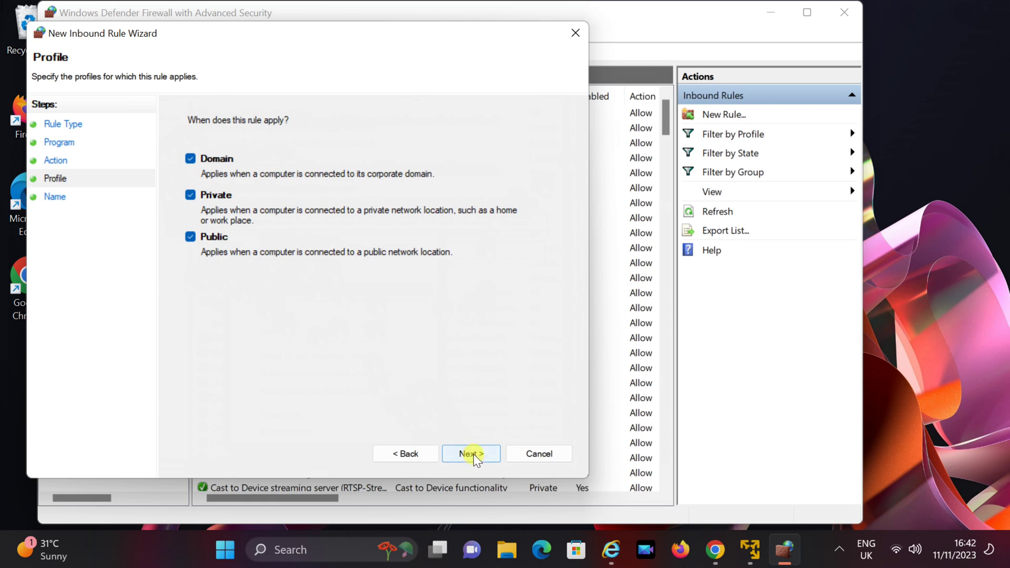
{"action": "left_click", "coordinate": [472, 453]}
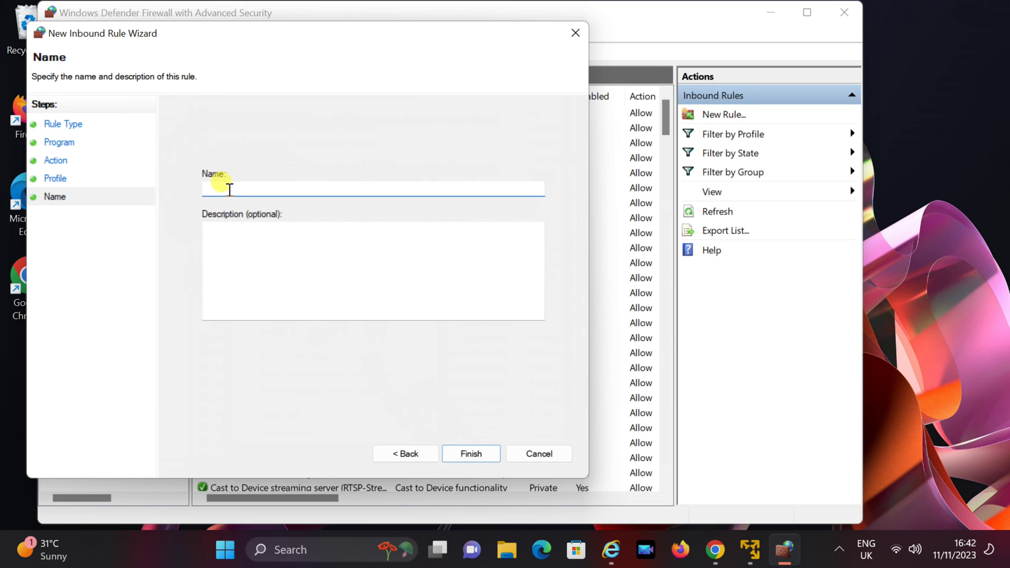
{"action": "type", "text": "premiere"}
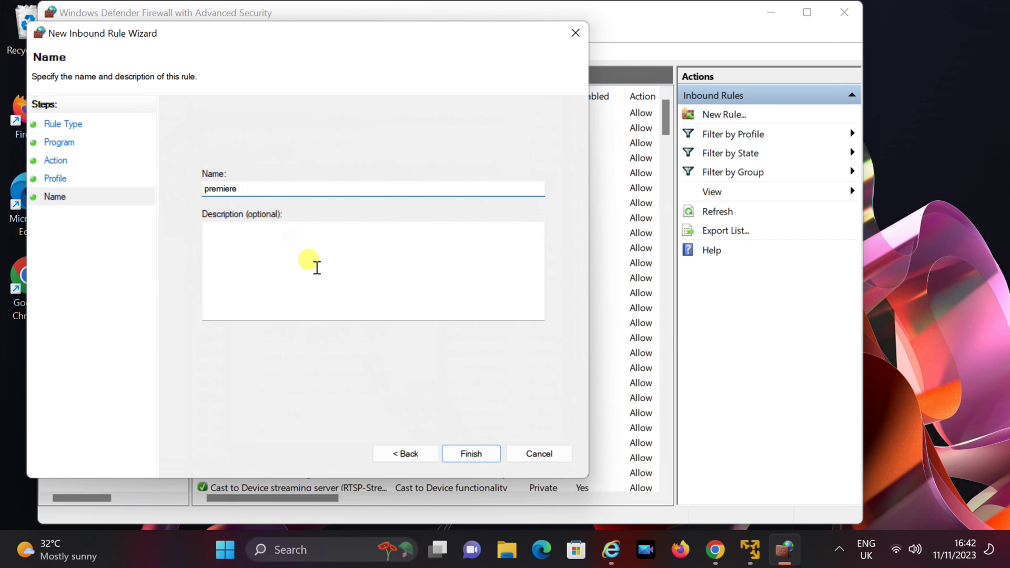
{"action": "left_click", "coordinate": [471, 453]}
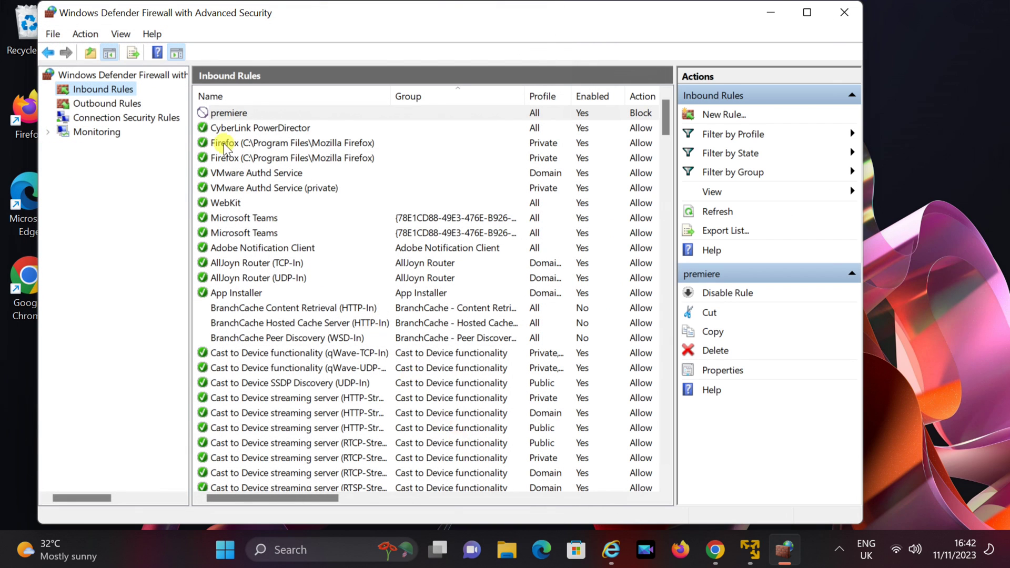
Start a New Outbound Rule from Outbound Rules and keep the Program rule type.
{"action": "left_click", "coordinate": [105, 102]}
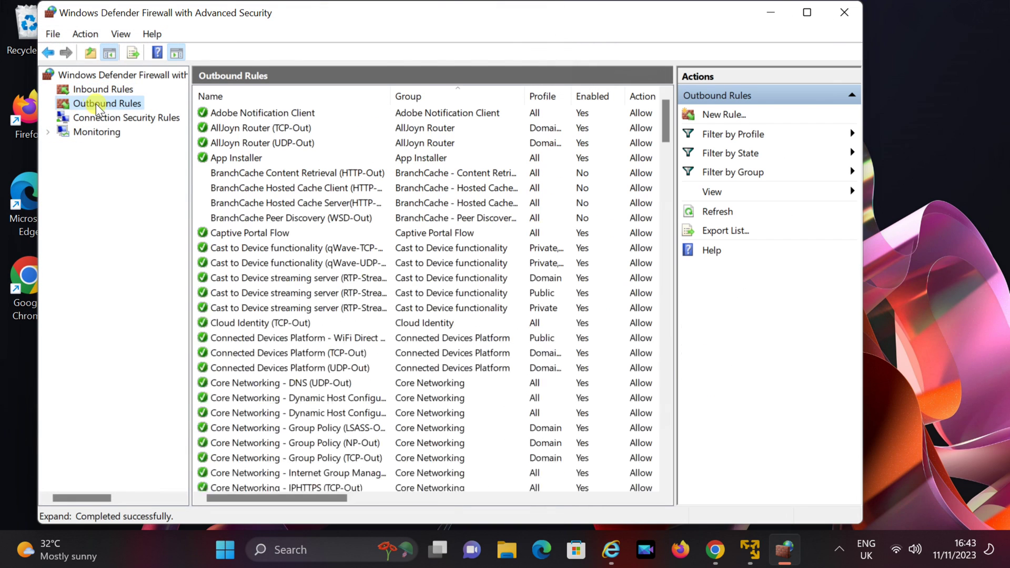
{"action": "right_click", "coordinate": [96, 104]}
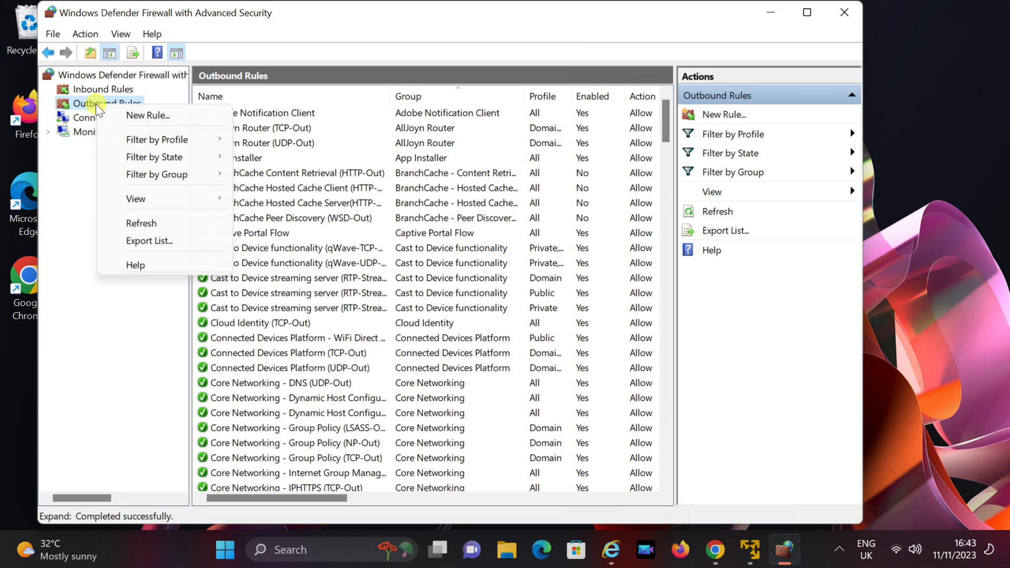
{"action": "left_click", "coordinate": [147, 116]}
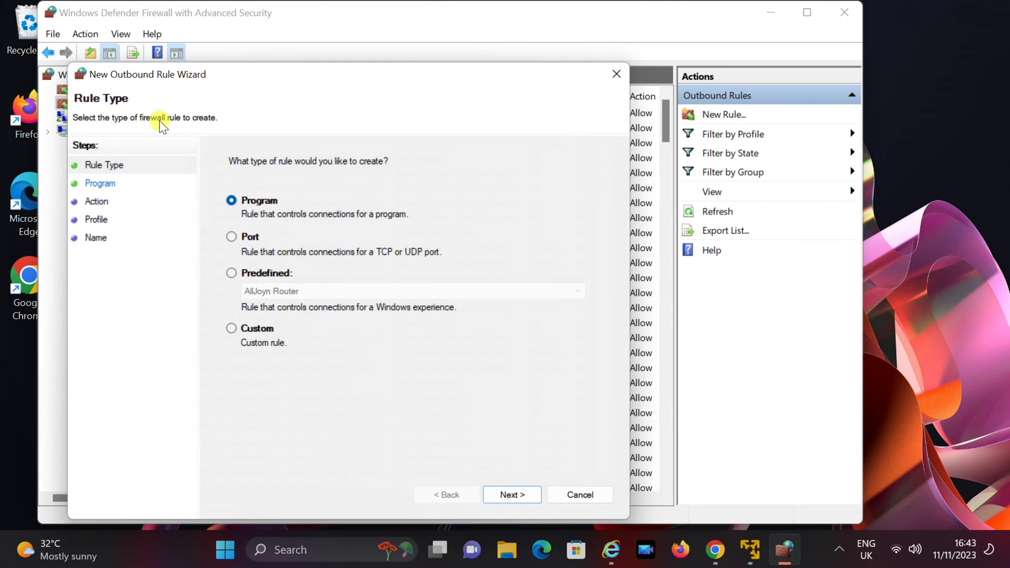
{"action": "left_click", "coordinate": [513, 494]}
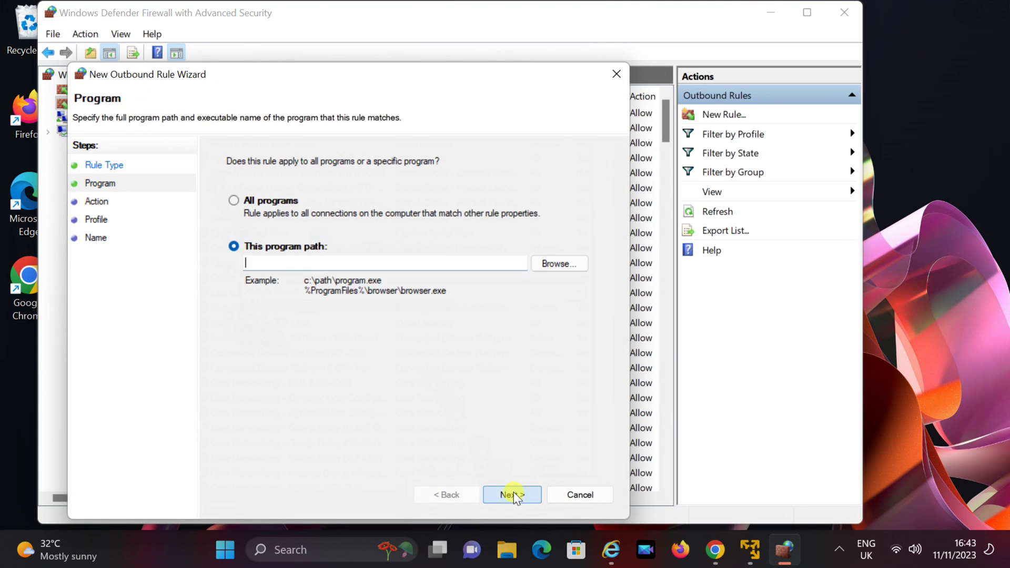
Paste the Adobe Premiere Pro.exe path as the outbound rule's program, removing the quote marks.
{"action": "right_click", "coordinate": [276, 263]}
{"action": "left_click", "coordinate": [320, 327]}
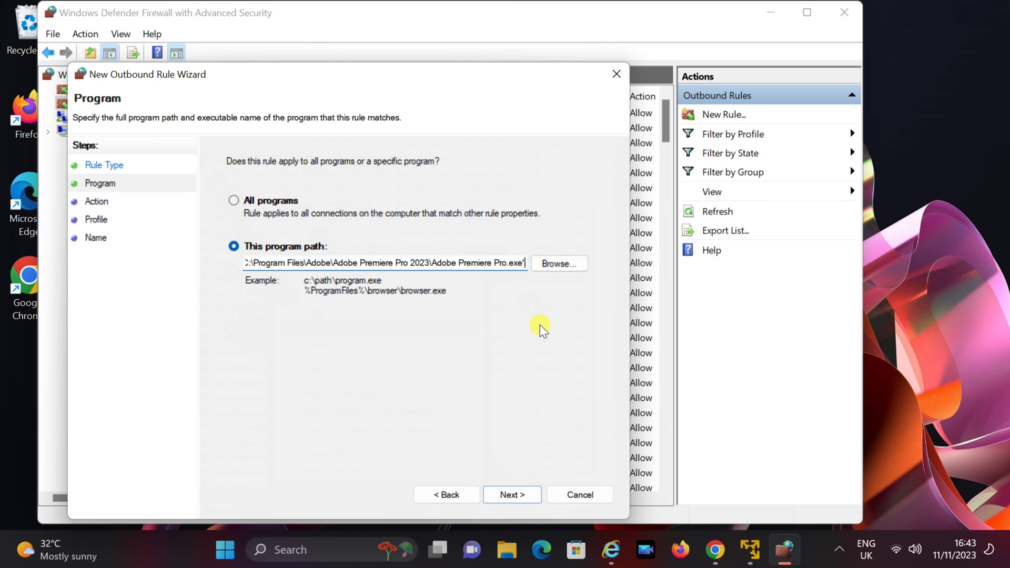
{"action": "key", "text": "BackSpace"}
{"action": "left_click", "coordinate": [247, 261]}
{"action": "key", "text": "Delete"}
{"action": "type", "text": "\""}
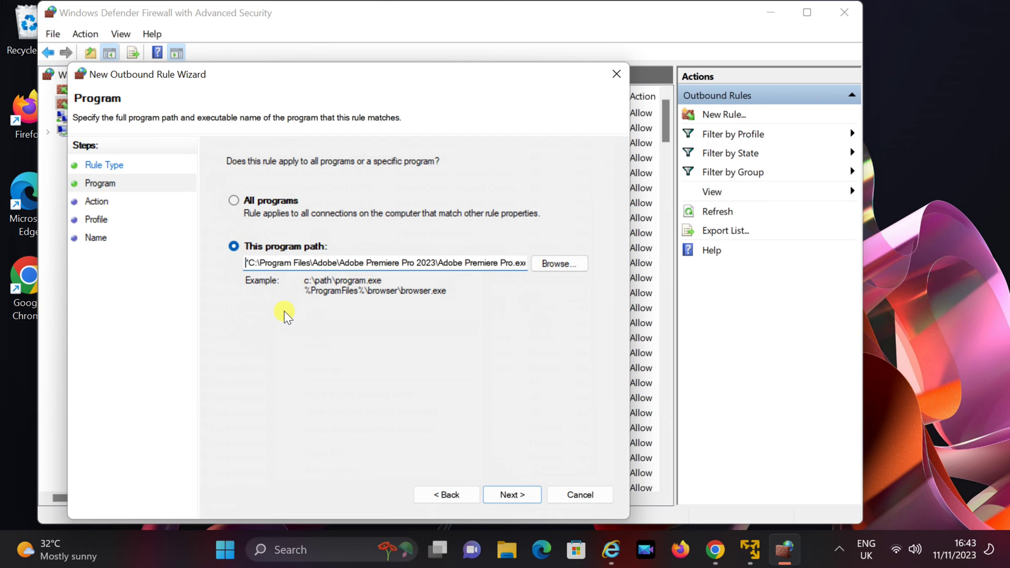
{"action": "key", "text": "BackSpace"}
{"action": "left_click", "coordinate": [513, 493]}
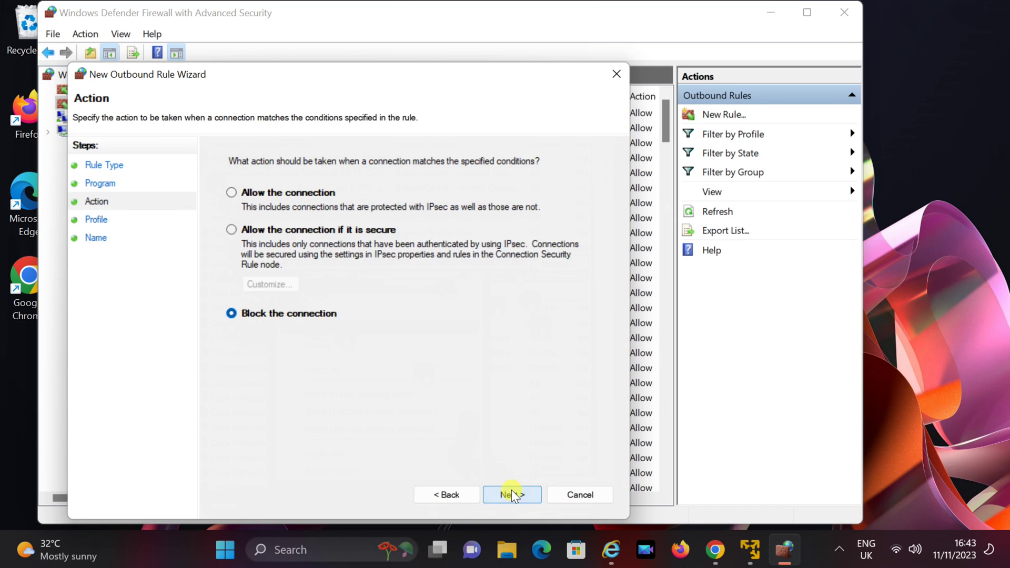
Block the connection on all profiles, name the outbound rule 'premiere', and close the firewall.
{"action": "left_click", "coordinate": [507, 495]}
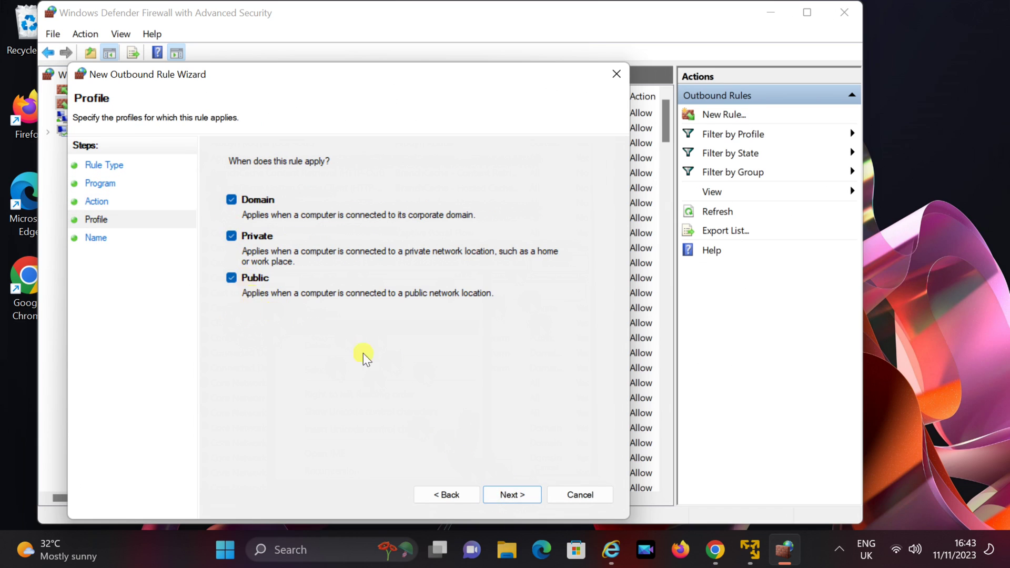
{"action": "left_click", "coordinate": [511, 496]}
{"action": "type", "text": "pr"}
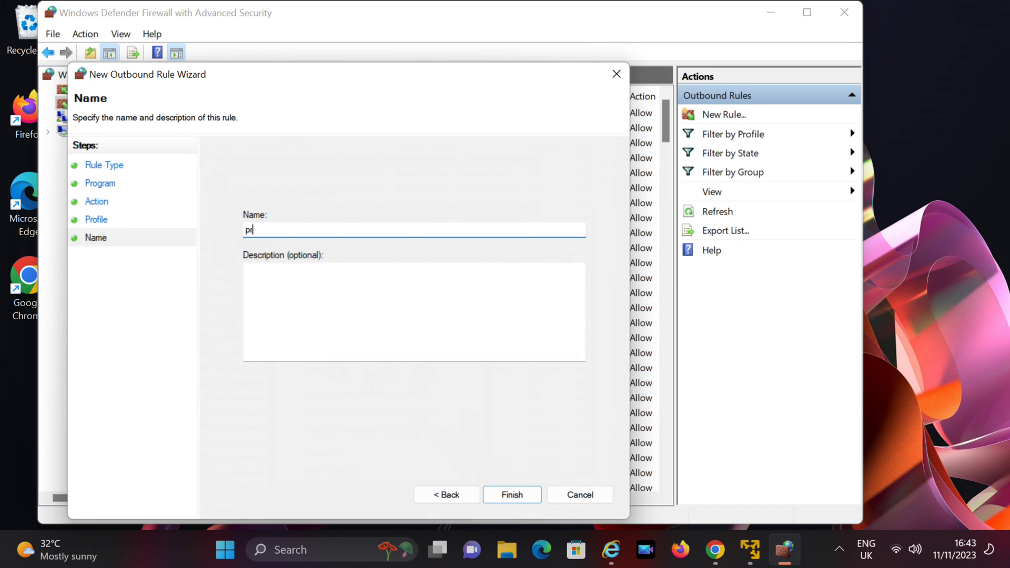
{"action": "type", "text": "emiere"}
{"action": "left_click", "coordinate": [511, 495]}
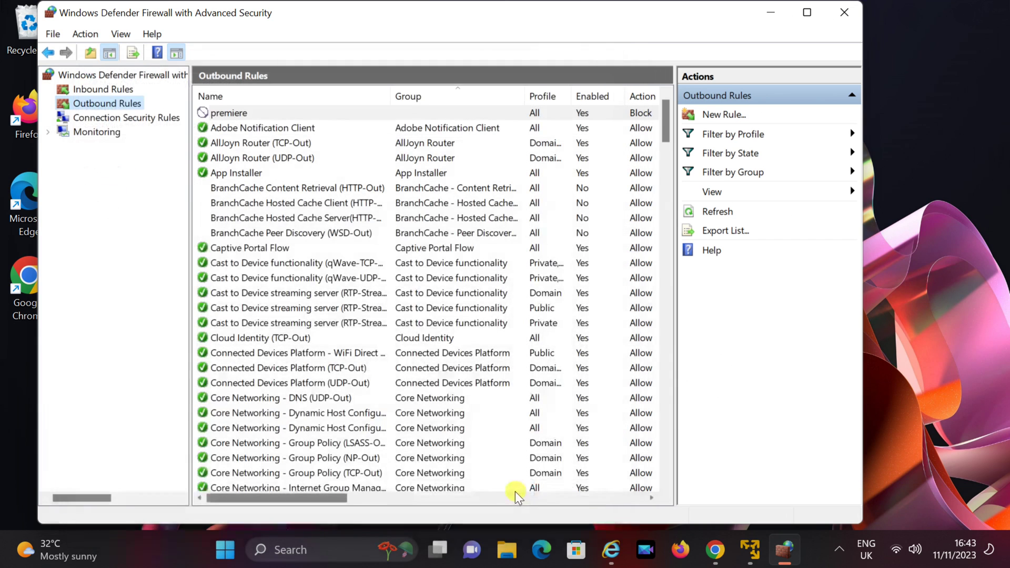
{"action": "left_click", "coordinate": [845, 10]}
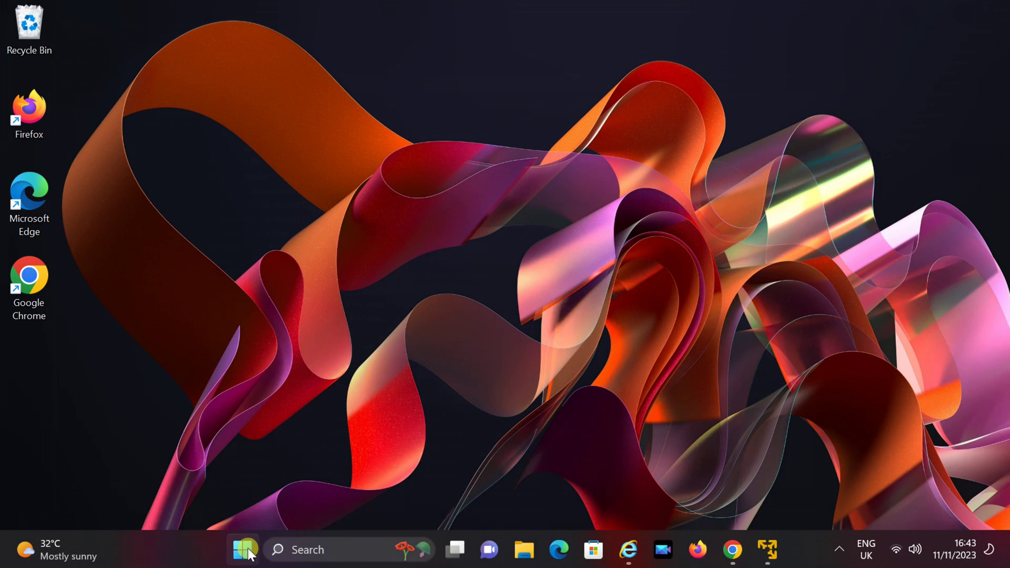
{"action": "left_click", "coordinate": [249, 555]}
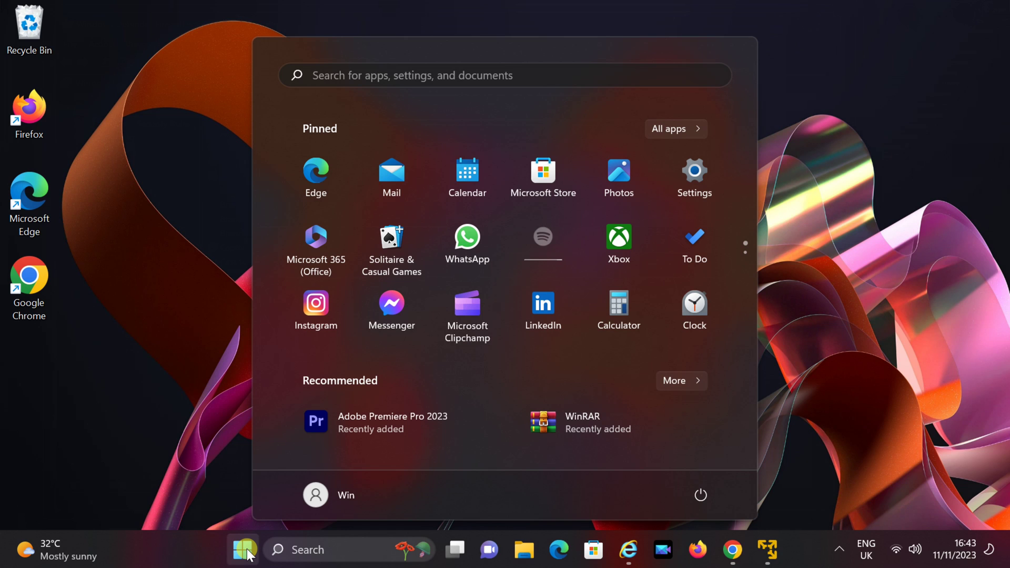
Launch Adobe Premiere Pro 2023 from the Start menu's Recommended list.
{"action": "left_click", "coordinate": [368, 424]}
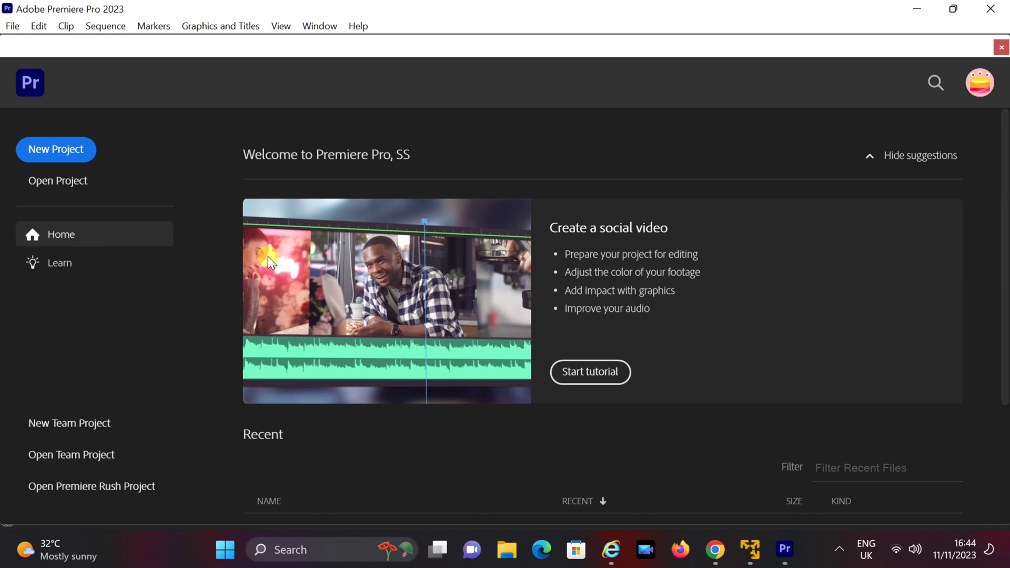
Start a new Untitled Premiere project from the Home screen to reach the Import view.
{"action": "left_click", "coordinate": [46, 149]}
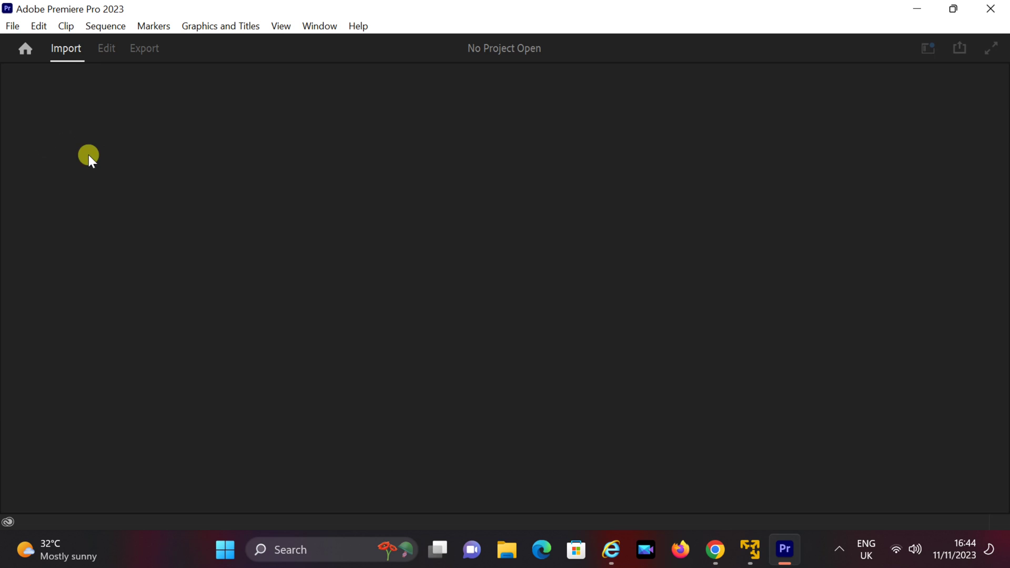